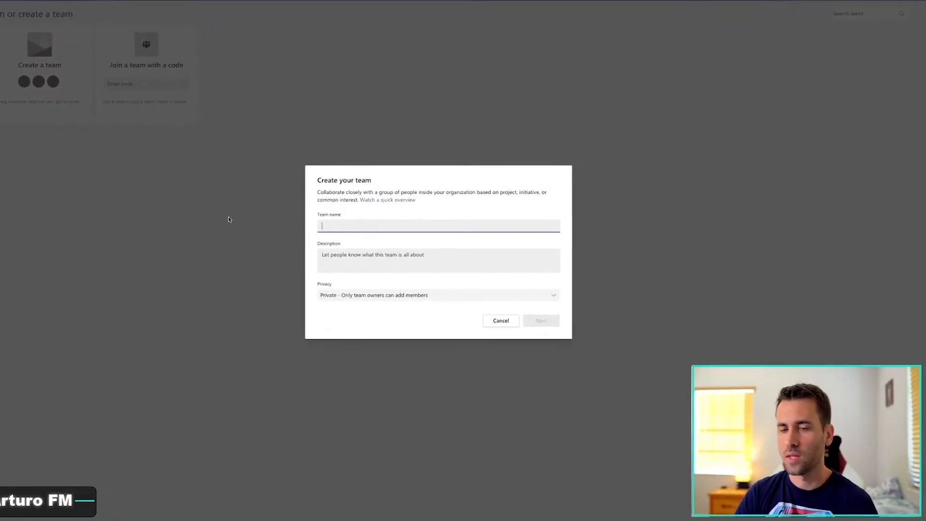
Create a private team named "Accounting" with the description "Accounting people", where only team owners can add members
{"action": "type", "text": "Accounting"}
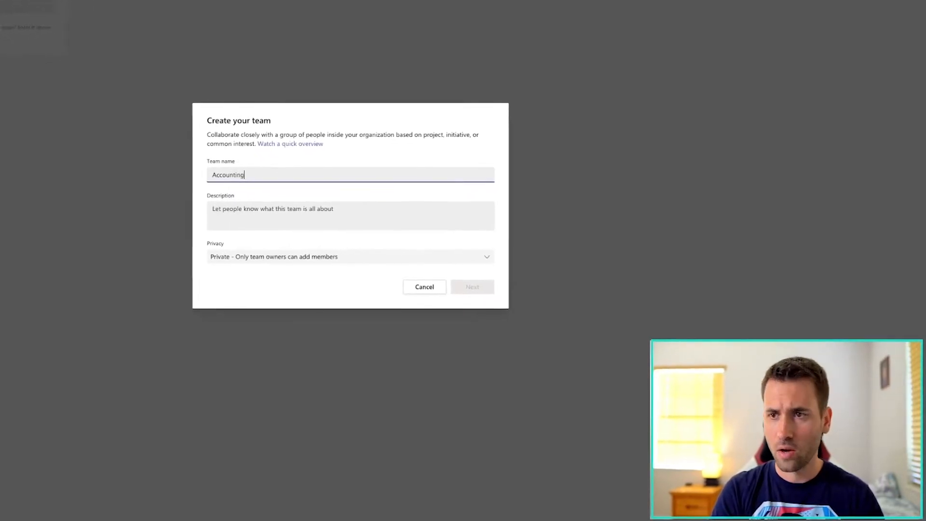
{"action": "left_click", "coordinate": [228, 217]}
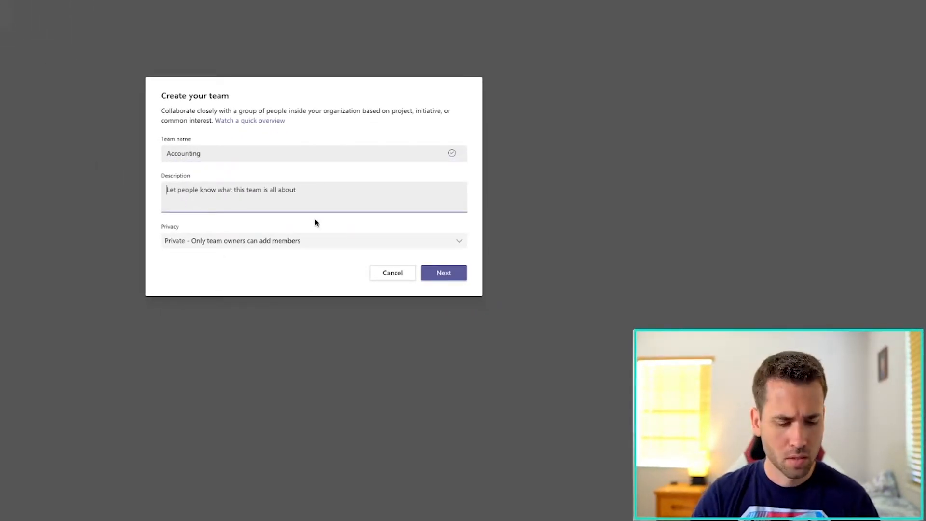
{"action": "type", "text": "A"}
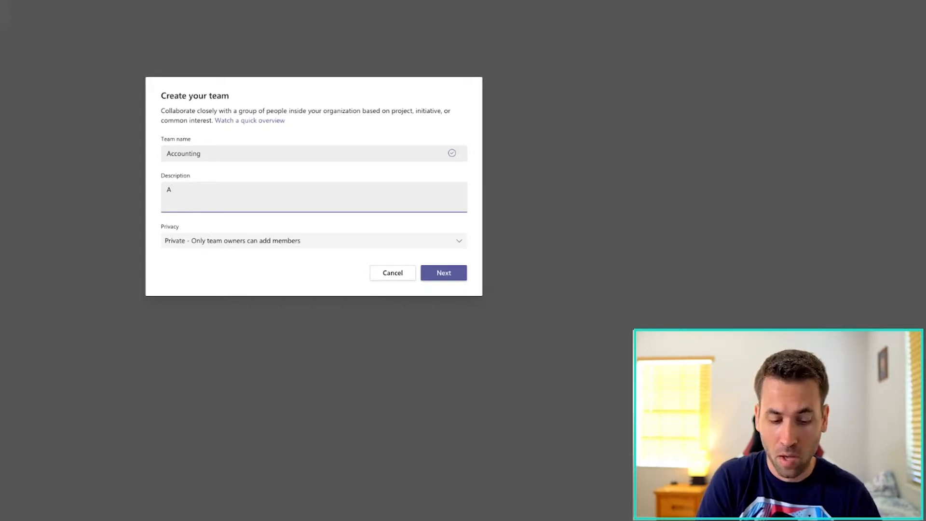
{"action": "type", "text": "ccounting people"}
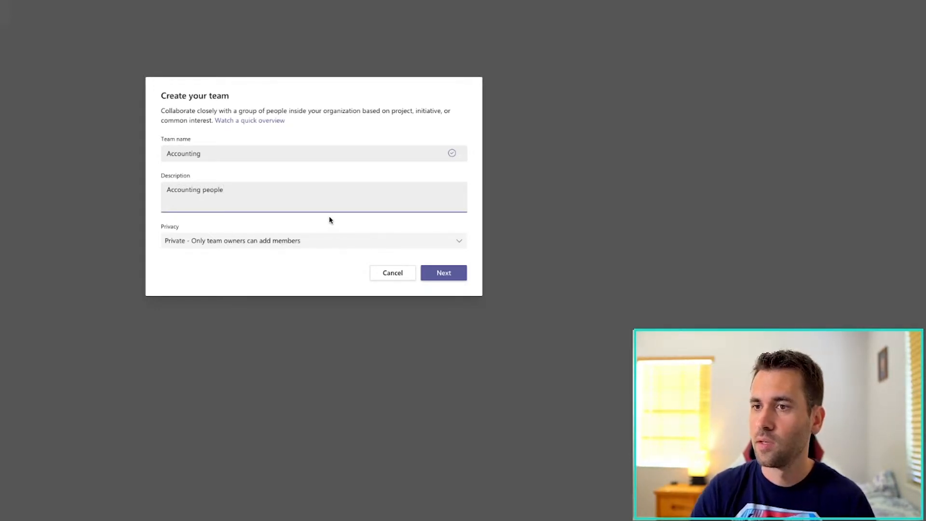
{"action": "left_click", "coordinate": [291, 242]}
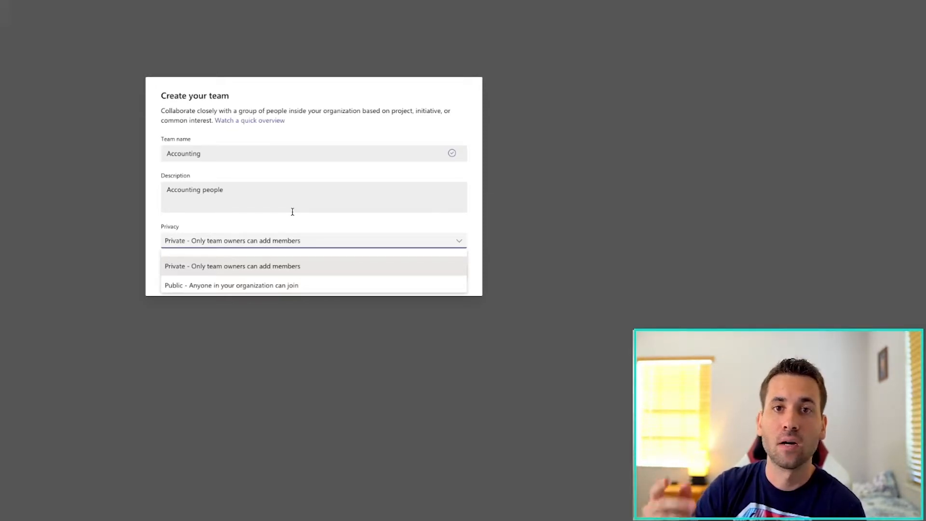
{"action": "left_click", "coordinate": [235, 266]}
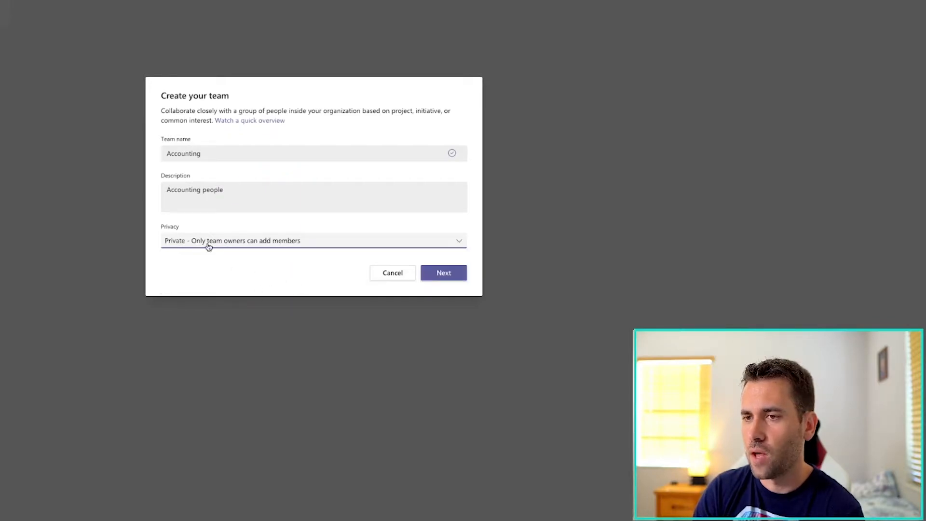
{"action": "left_click", "coordinate": [444, 274]}
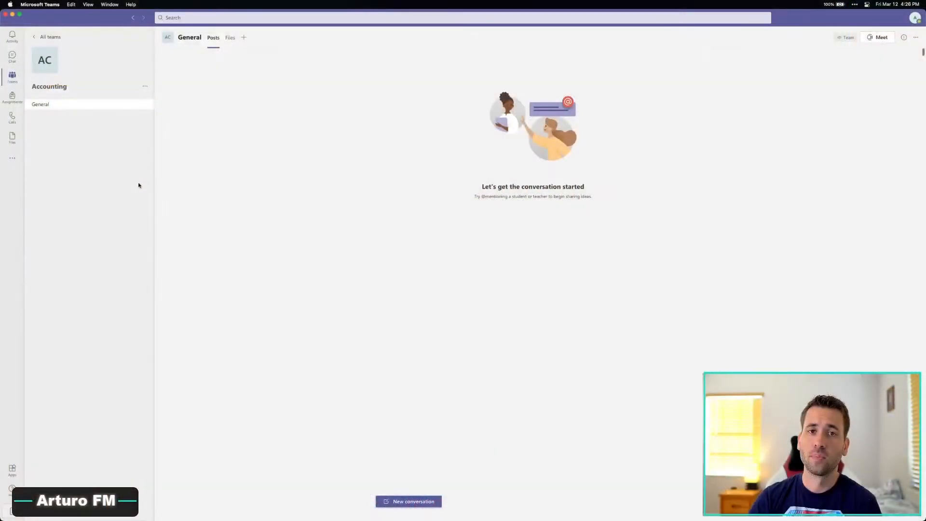
Change the Accounting team's avatar to the microphone picture
{"action": "left_click", "coordinate": [50, 67]}
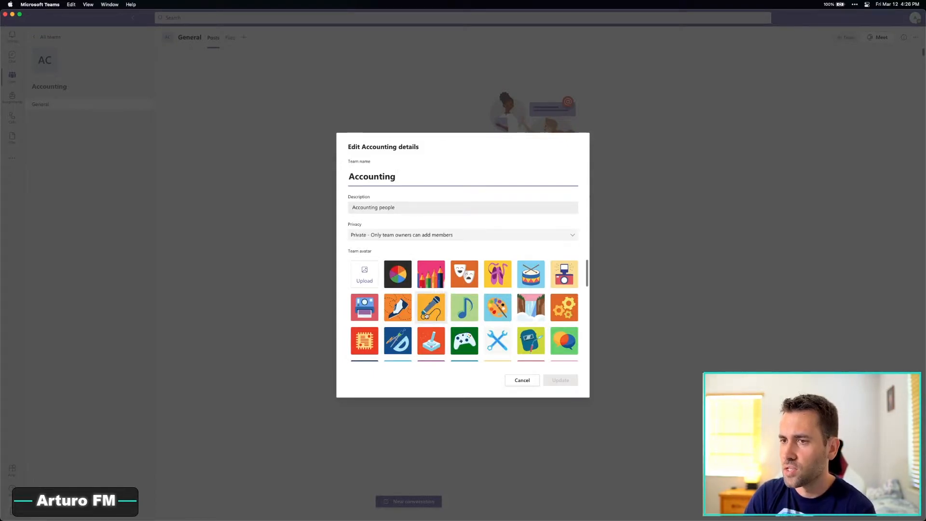
{"action": "left_click", "coordinate": [440, 309]}
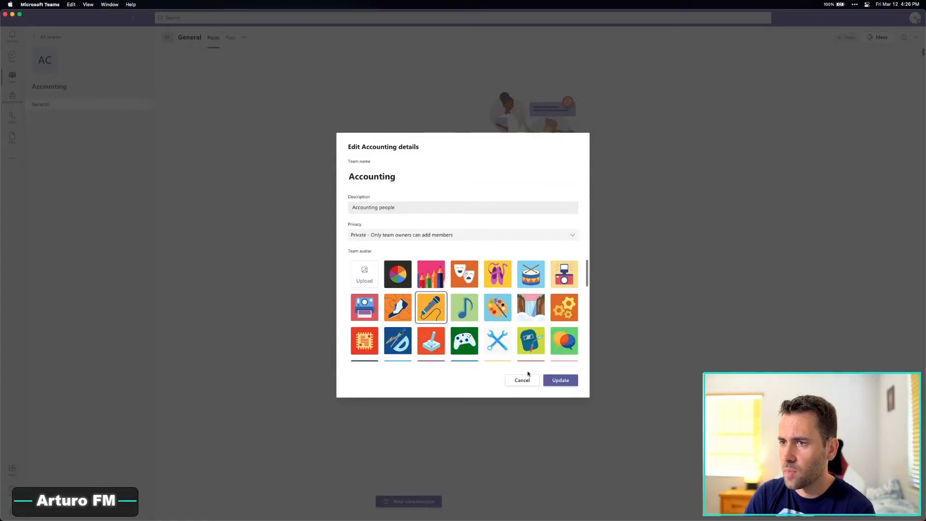
{"action": "left_click", "coordinate": [566, 381]}
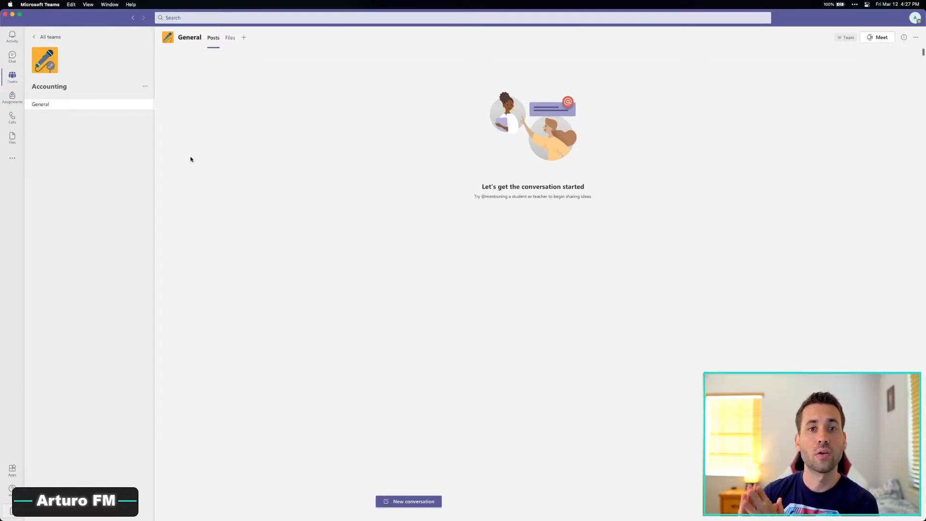
Look up people by first name as possible new members of the Accounting team, without adding anyone
{"action": "left_click", "coordinate": [146, 86]}
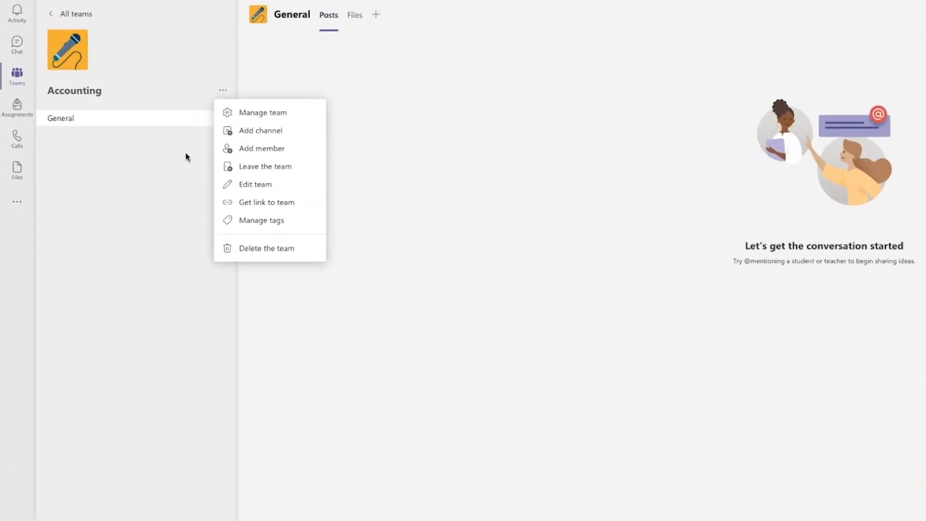
{"action": "left_click", "coordinate": [290, 153]}
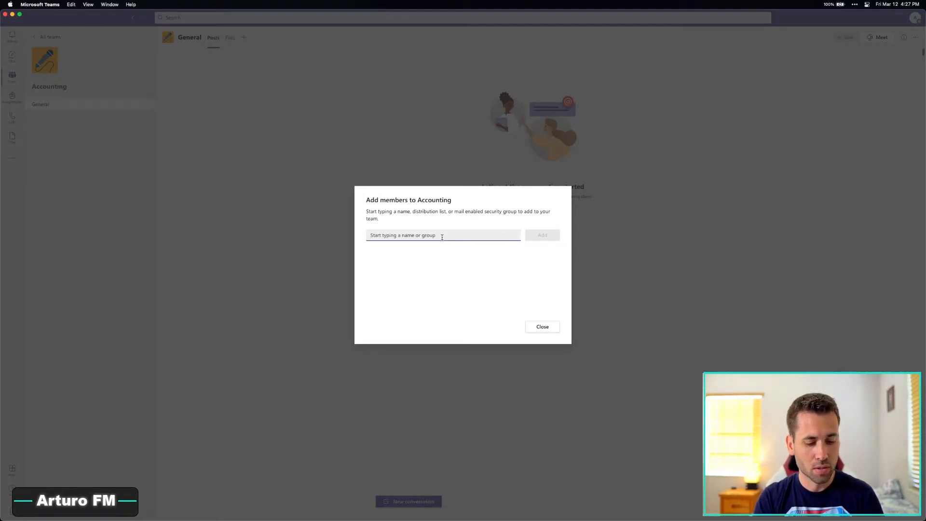
{"action": "type", "text": "arturo"}
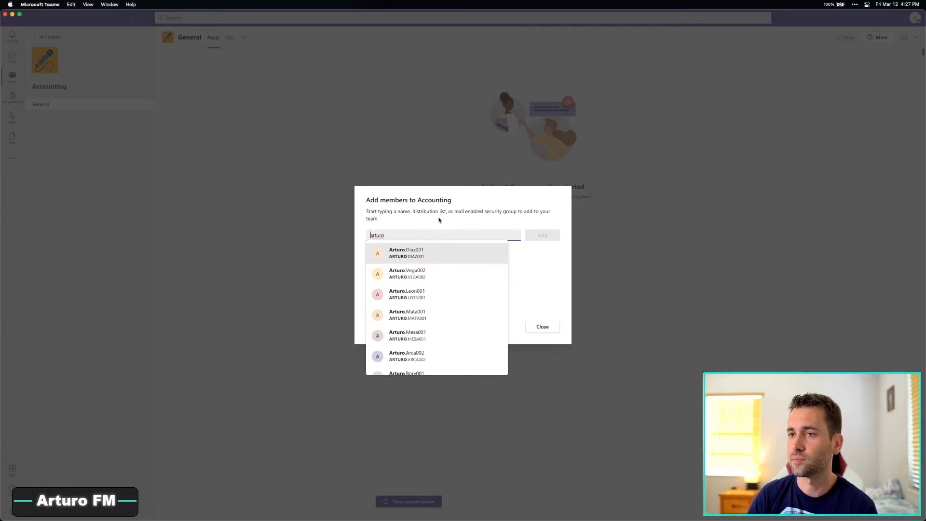
{"action": "left_click", "coordinate": [438, 222]}
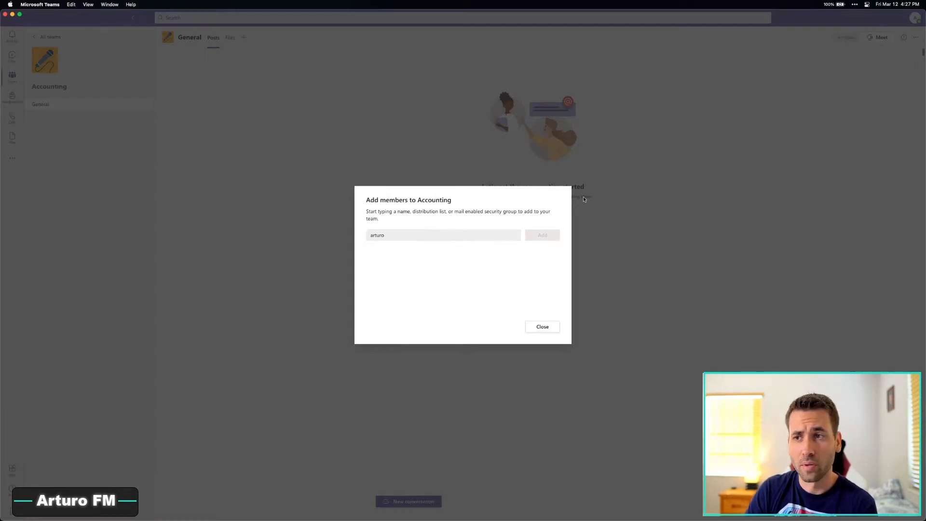
{"action": "left_click", "coordinate": [541, 328]}
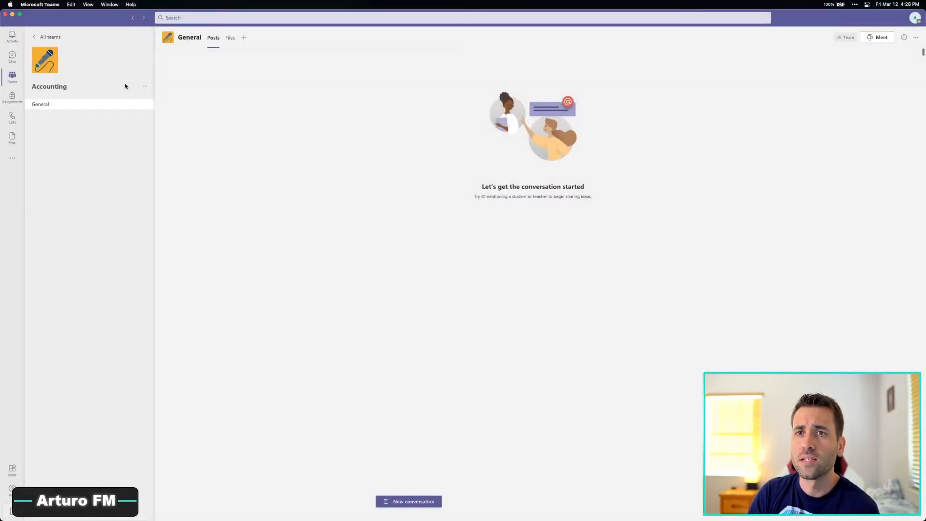
Review the Accounting team's members, pending requests and channels in its management page
{"action": "left_click", "coordinate": [145, 86]}
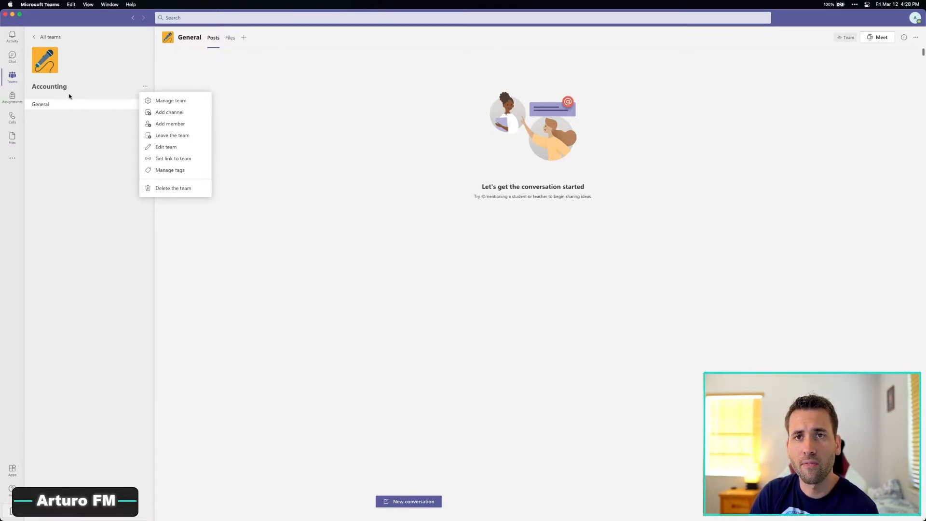
{"action": "left_click", "coordinate": [182, 103]}
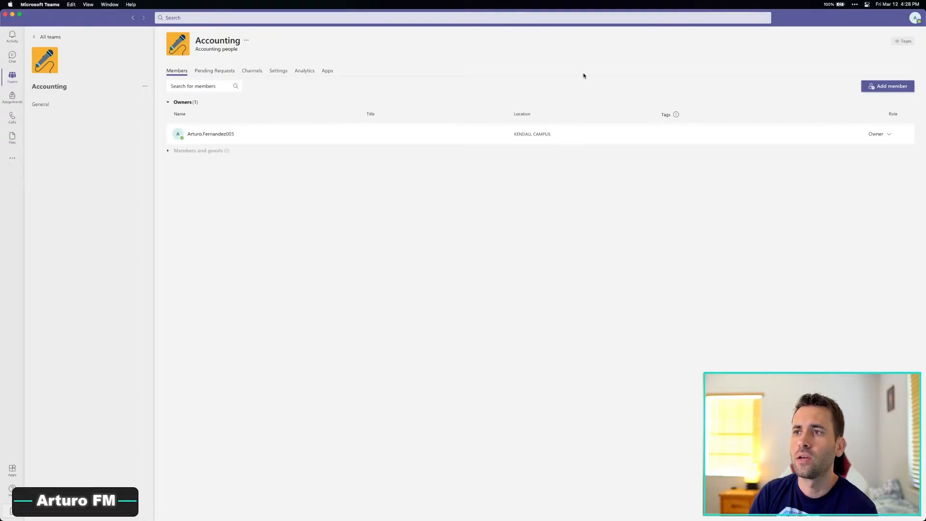
{"action": "left_click", "coordinate": [217, 73]}
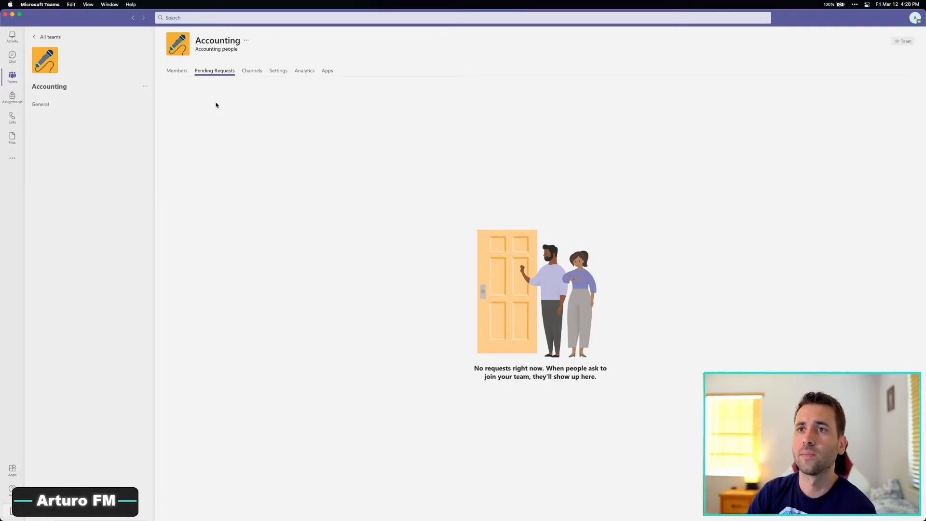
{"action": "left_click", "coordinate": [249, 72]}
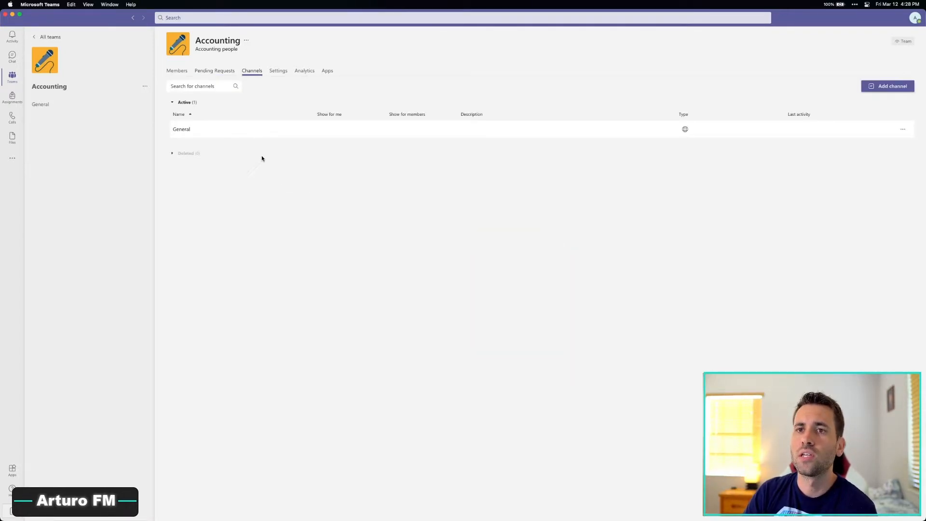
In the Accounting team's settings, disallow members from creating and updating channels and from deleting and restoring channels
{"action": "left_click", "coordinate": [280, 72]}
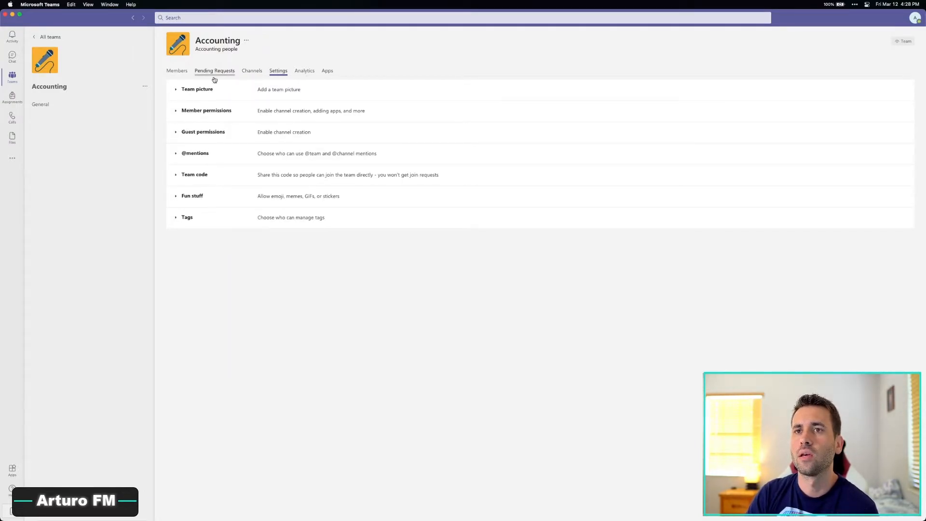
{"action": "left_click", "coordinate": [176, 90]}
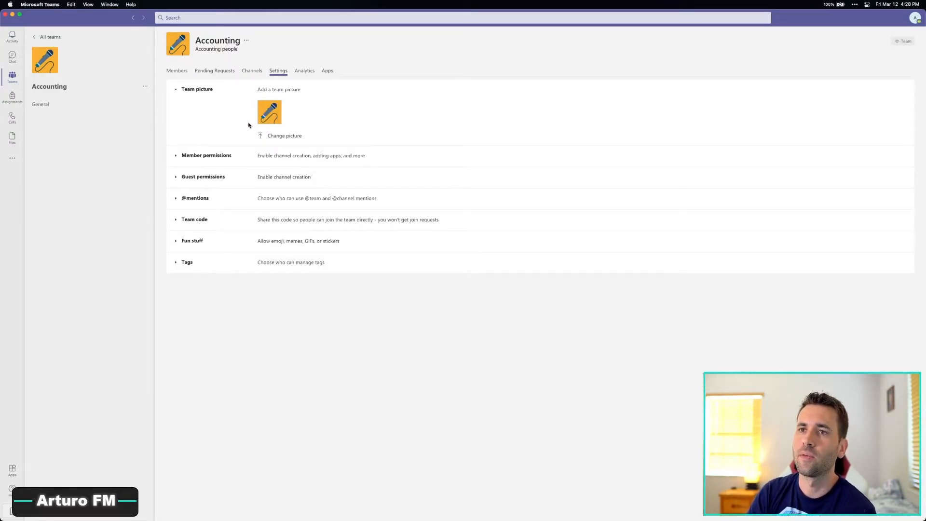
{"action": "left_click", "coordinate": [186, 155]}
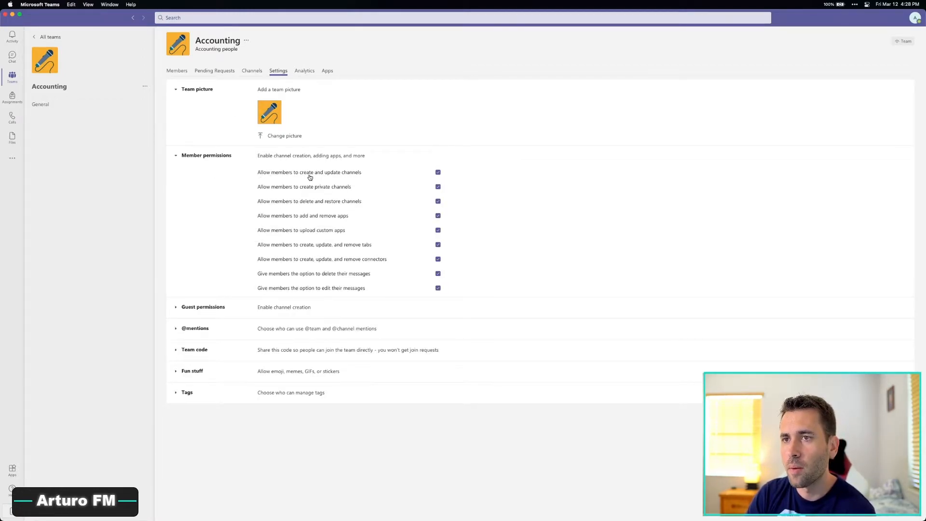
{"action": "left_click", "coordinate": [437, 172]}
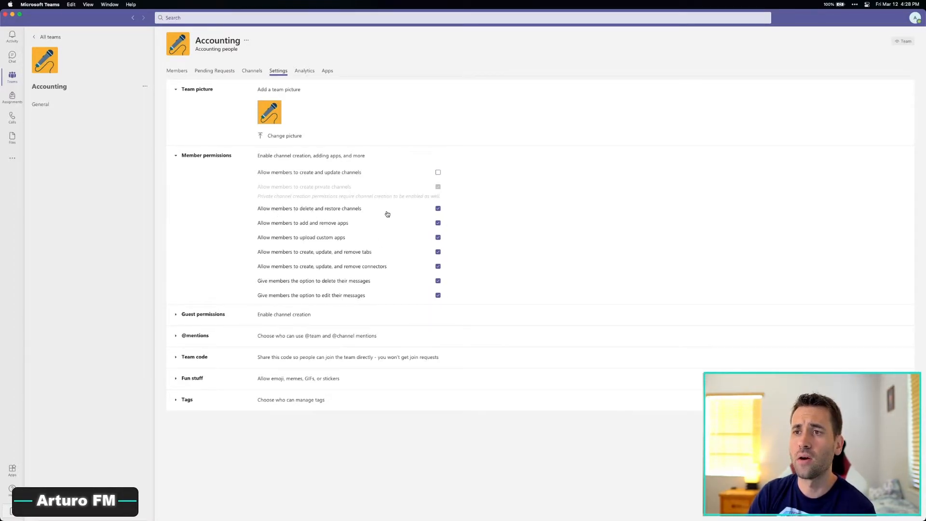
{"action": "left_click", "coordinate": [437, 209]}
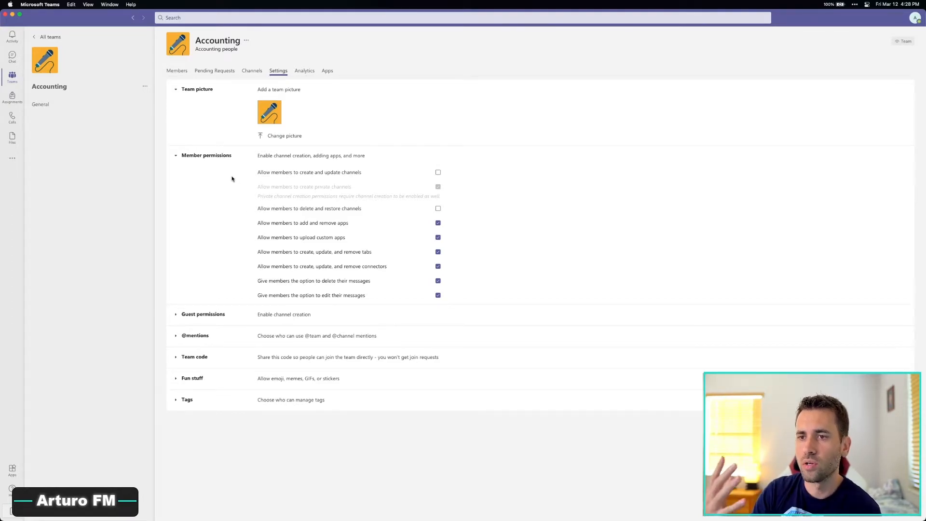
{"action": "left_click", "coordinate": [219, 157]}
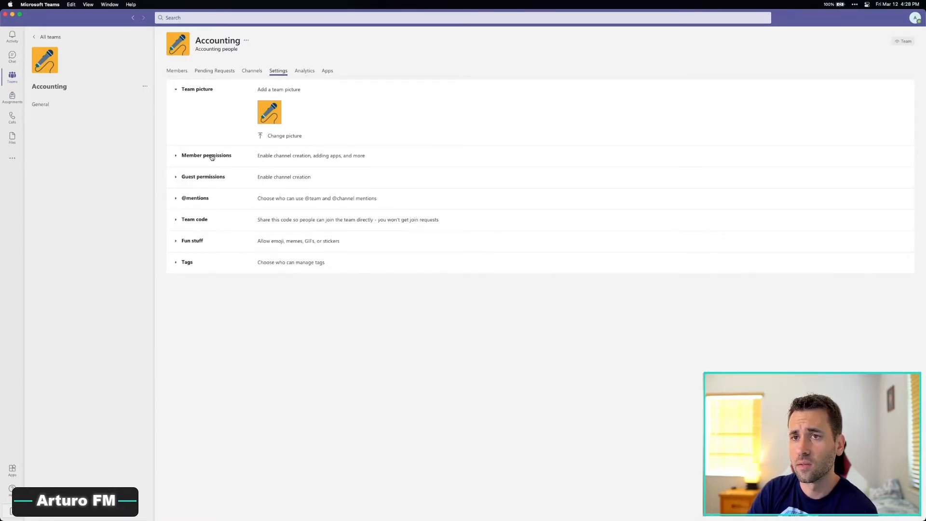
Review the team's guest permissions for channels alongside the member permissions they depend on
{"action": "left_click", "coordinate": [206, 176]}
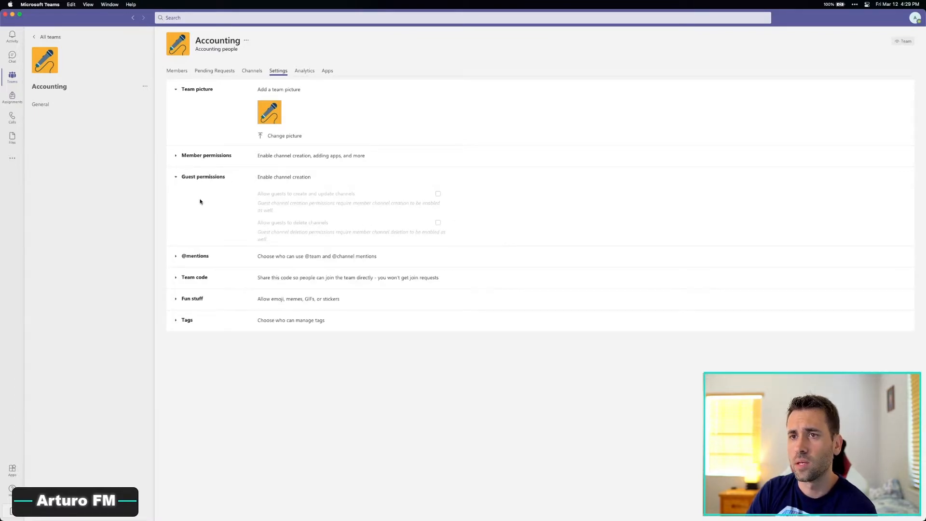
{"action": "left_click", "coordinate": [231, 157]}
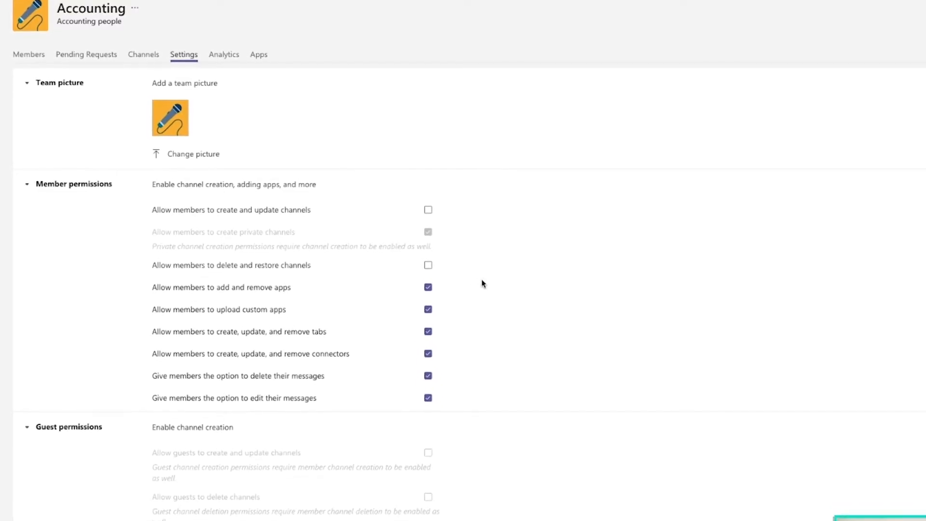
{"action": "left_click", "coordinate": [89, 185]}
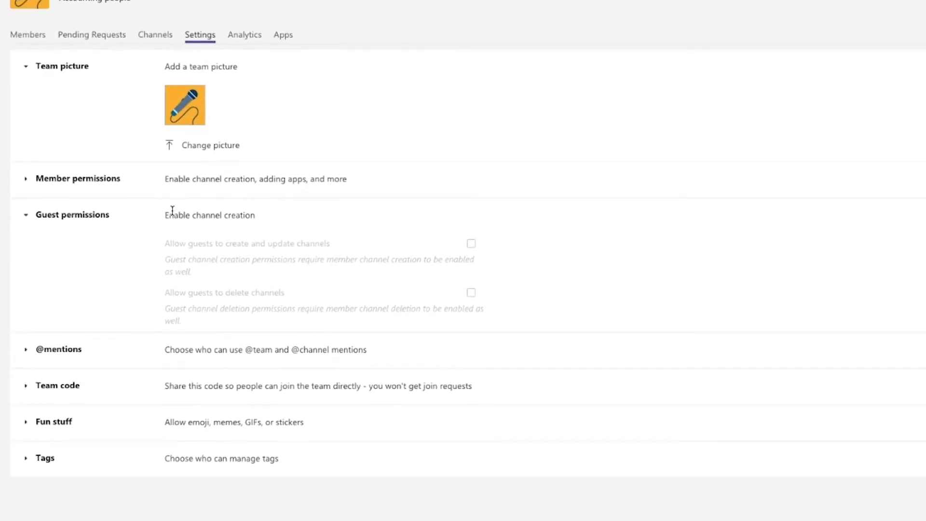
{"action": "double_click", "coordinate": [244, 212]}
{"action": "left_click", "coordinate": [184, 205]}
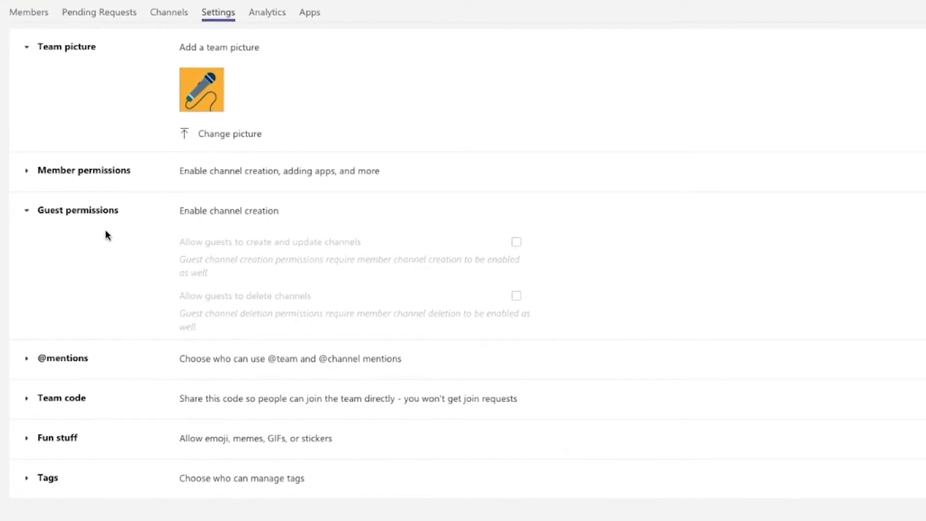
{"action": "left_click", "coordinate": [80, 209]}
{"action": "left_click", "coordinate": [65, 259]}
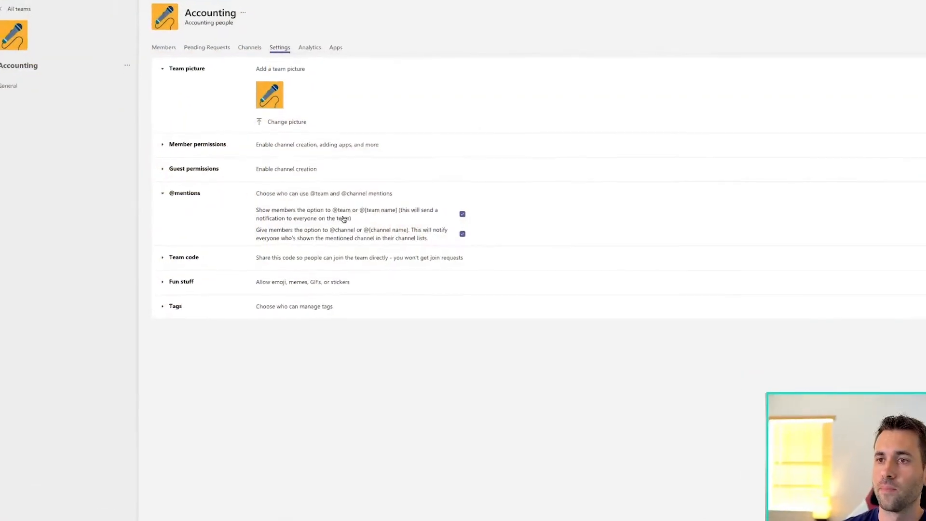
{"action": "left_click_drag", "start_coordinate": [379, 201], "coordinate": [403, 197]}
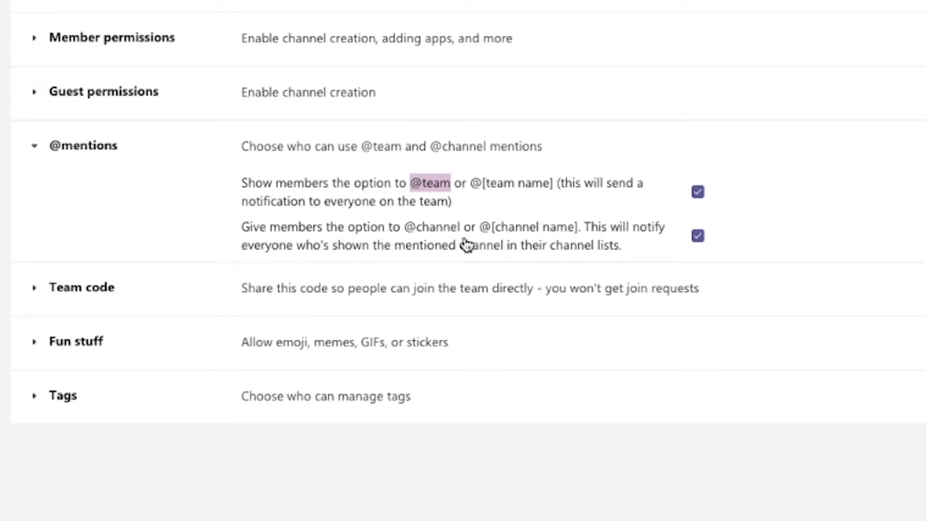
{"action": "left_click_drag", "start_coordinate": [279, 252], "coordinate": [615, 253]}
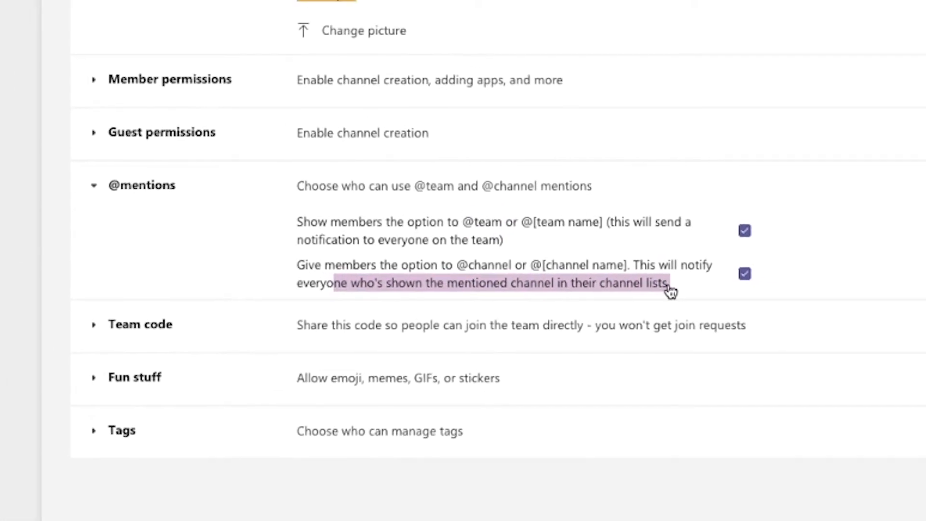
{"action": "double_click", "coordinate": [488, 223]}
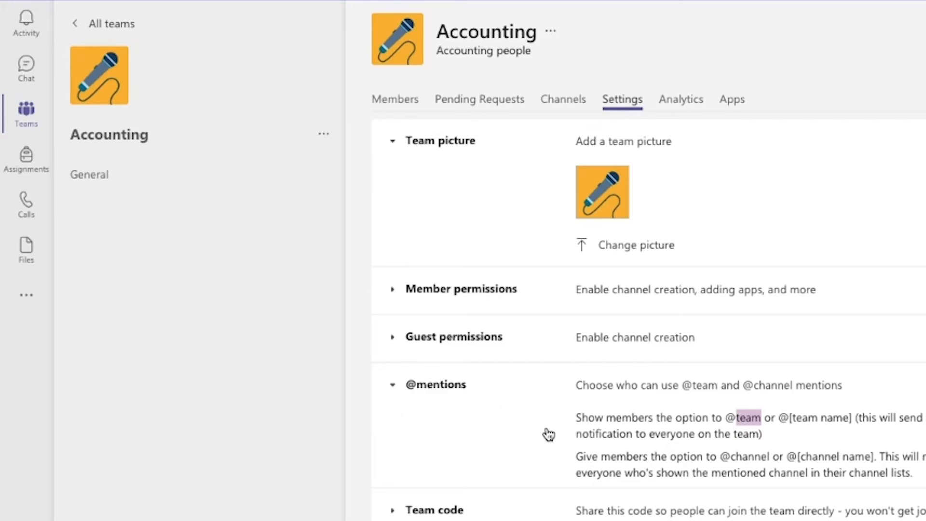
{"action": "left_click_drag", "start_coordinate": [719, 463], "coordinate": [769, 464]}
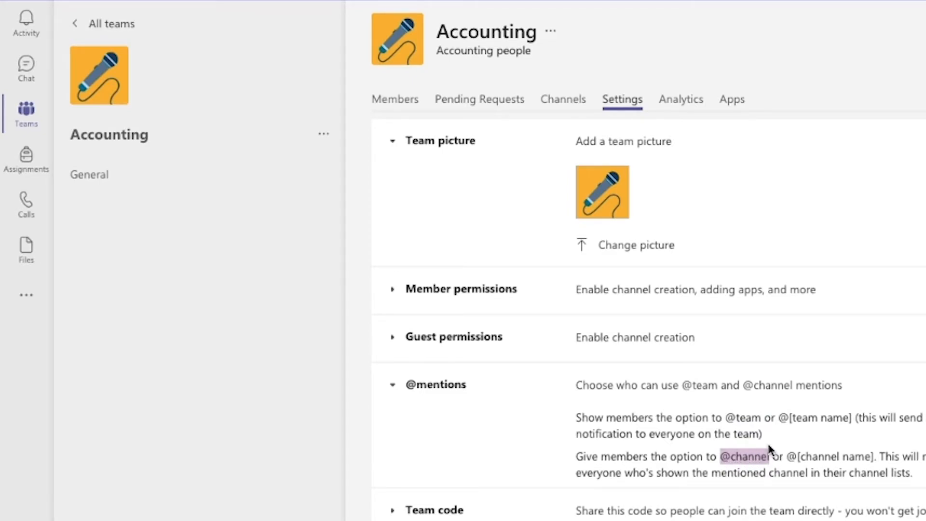
{"action": "left_click", "coordinate": [629, 426]}
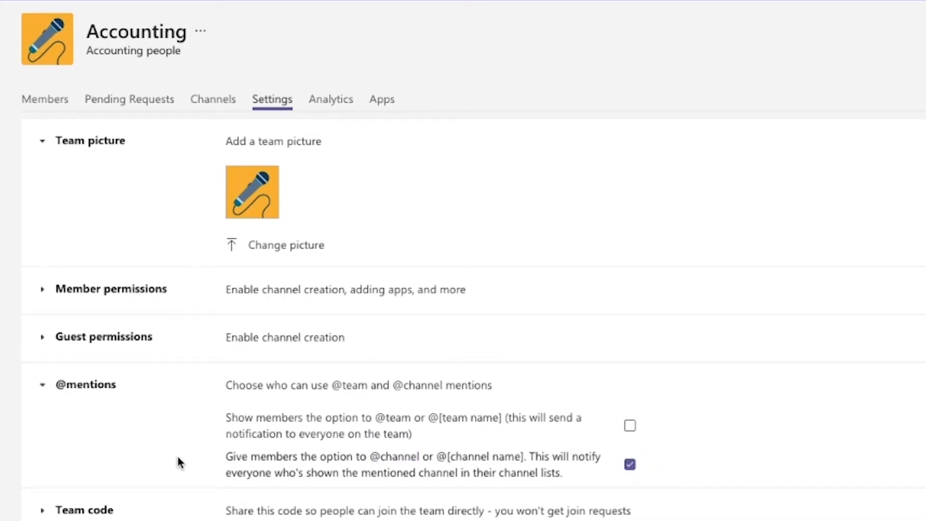
Generate a team code for joining the Accounting team directly and reset it to get a new code
{"action": "left_click", "coordinate": [42, 385]}
{"action": "scroll", "coordinate": [58, 395], "scroll_direction": "down", "scroll_amount": 2}
{"action": "scroll", "coordinate": [77, 400], "scroll_direction": "down", "scroll_amount": 2}
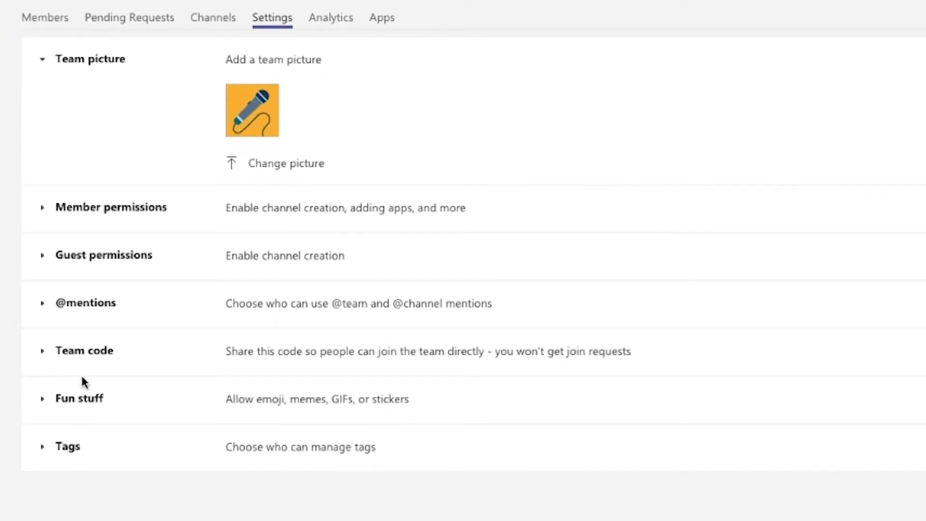
{"action": "left_click", "coordinate": [81, 309]}
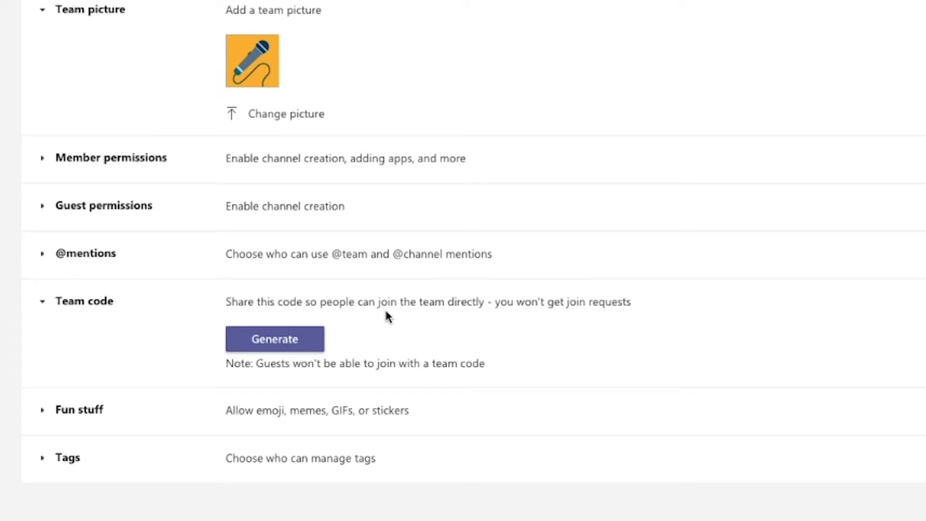
{"action": "left_click", "coordinate": [270, 350]}
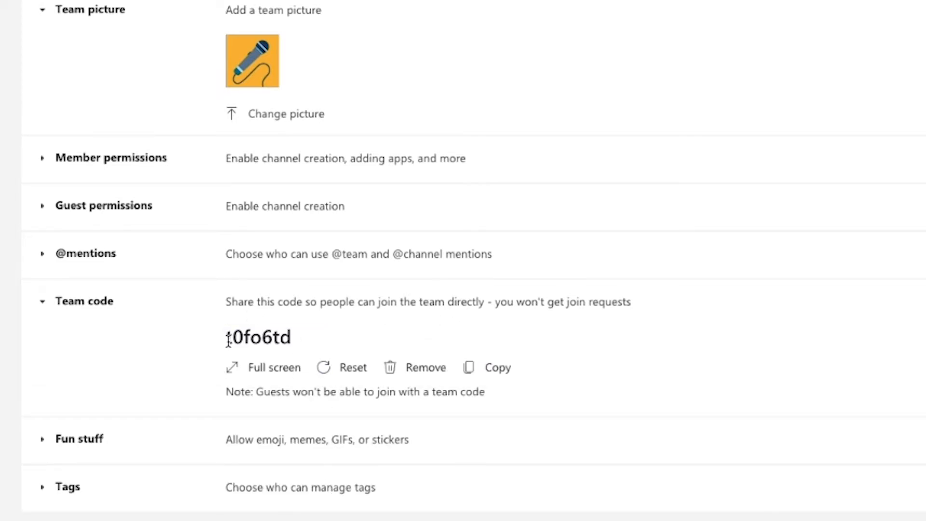
{"action": "double_click", "coordinate": [228, 339]}
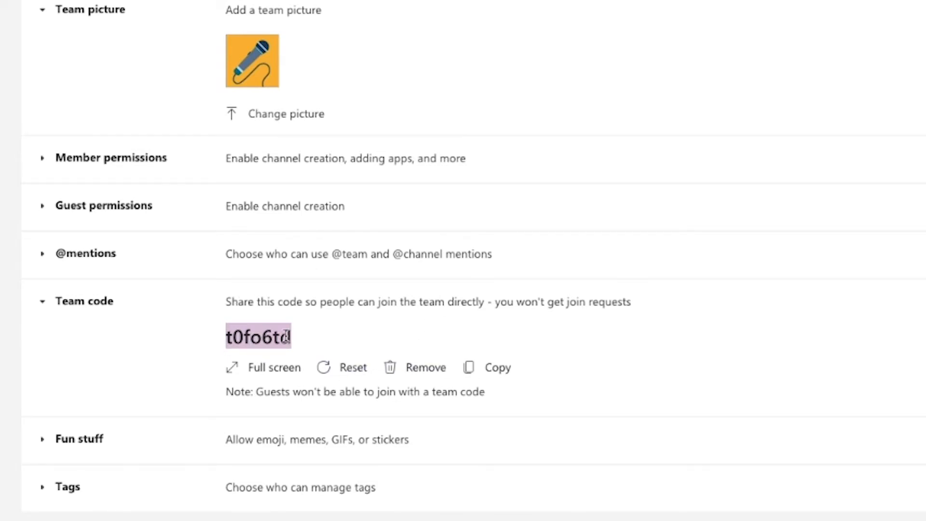
{"action": "left_click", "coordinate": [339, 371]}
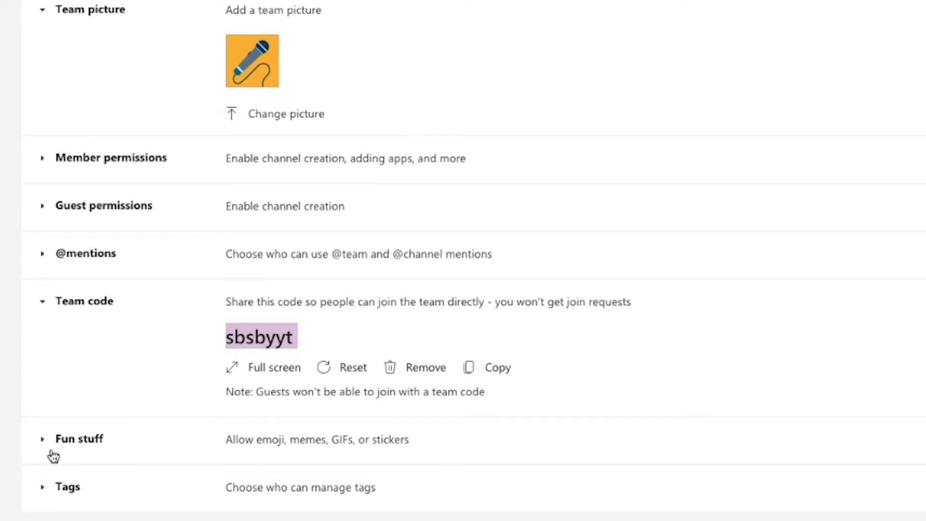
{"action": "left_click", "coordinate": [279, 340]}
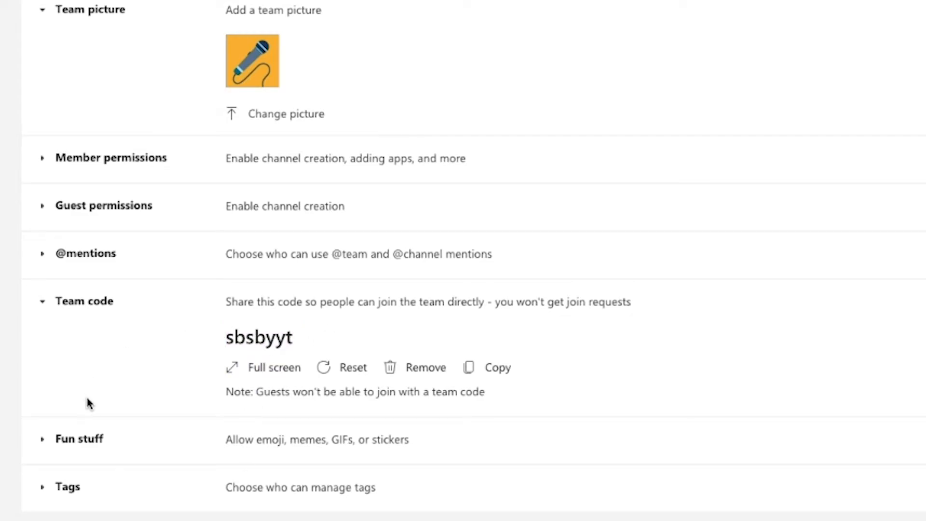
Review the Fun stuff settings for Giphy, its content filter options, stickers and memes, along with the Tags management settings
{"action": "left_click", "coordinate": [75, 441]}
{"action": "scroll", "coordinate": [93, 515], "scroll_direction": "down", "scroll_amount": 5}
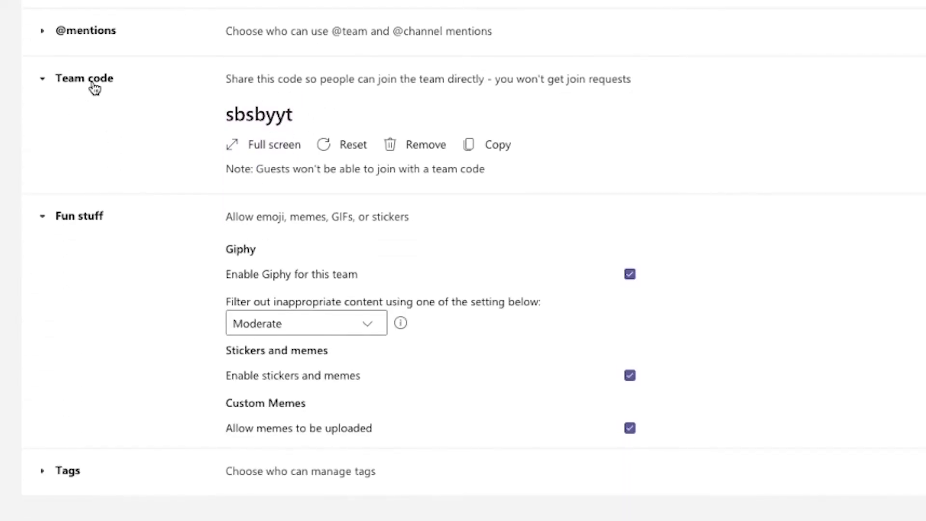
{"action": "left_click", "coordinate": [93, 87]}
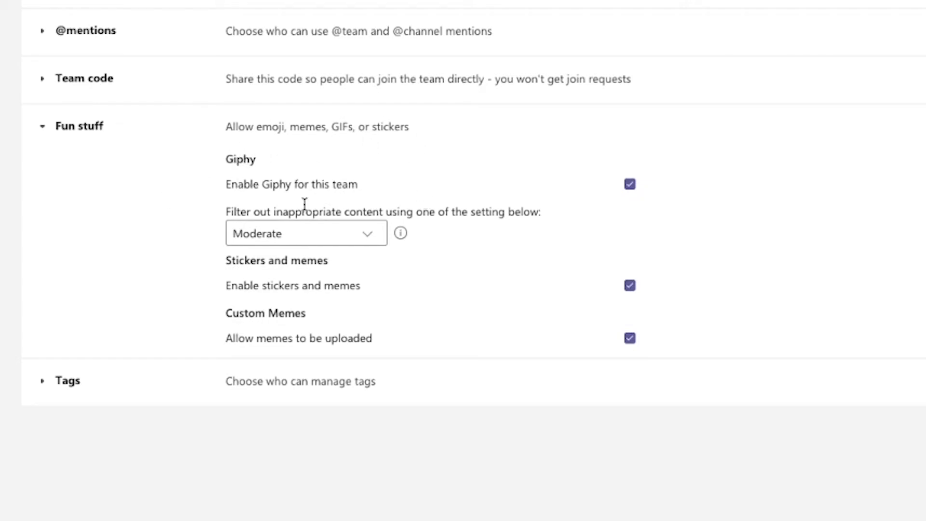
{"action": "triple_click", "coordinate": [242, 183]}
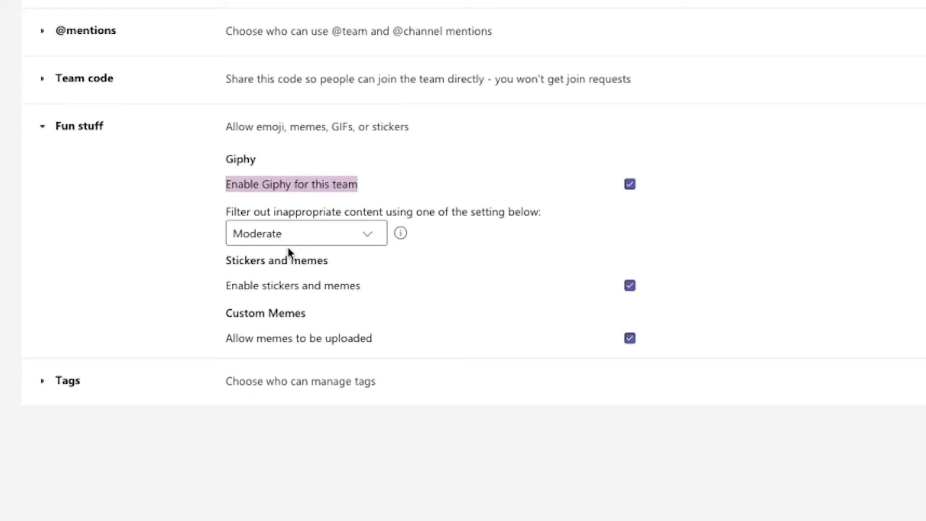
{"action": "left_click_drag", "start_coordinate": [344, 212], "coordinate": [453, 212]}
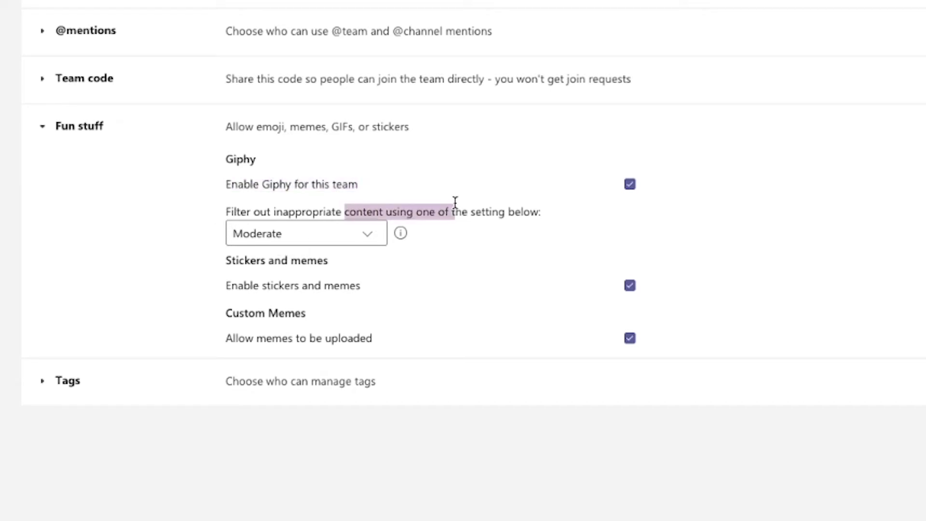
{"action": "left_click", "coordinate": [312, 242]}
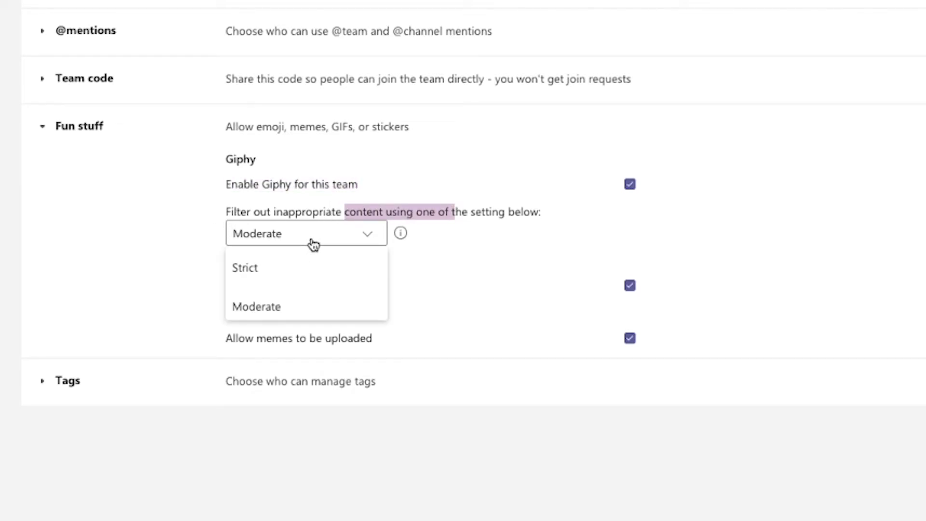
{"action": "left_click", "coordinate": [169, 254]}
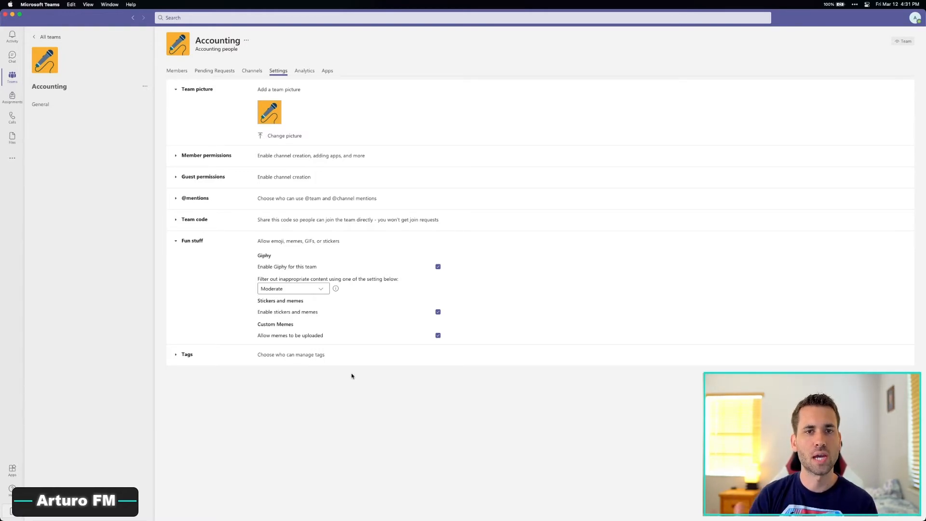
{"action": "left_click", "coordinate": [174, 354]}
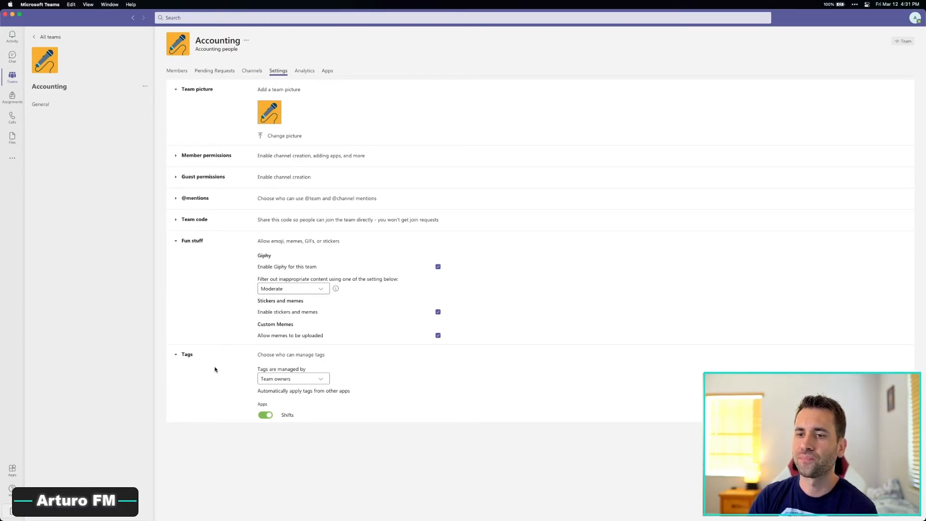
Review the Accounting team's analytics, covering the usage summary, SharePoint file storage, engagement figures and inactive channels
{"action": "left_click", "coordinate": [304, 70]}
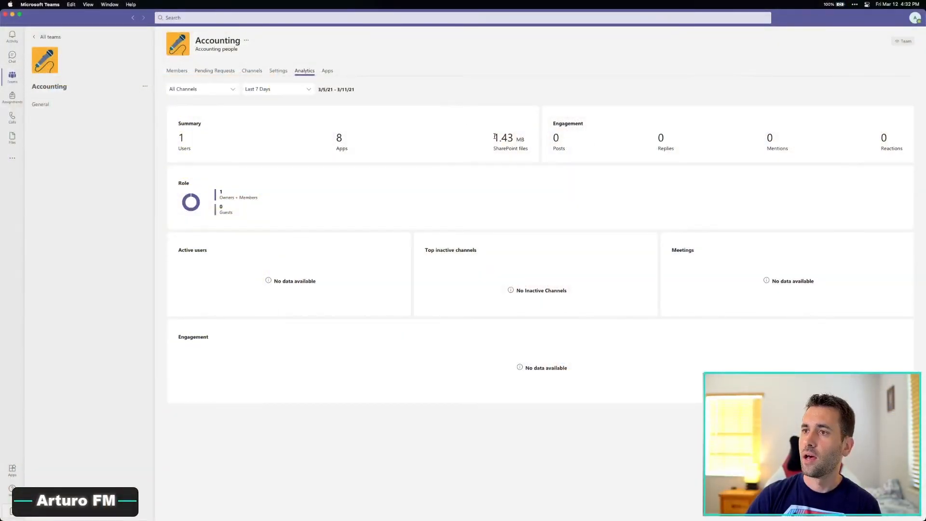
{"action": "left_click_drag", "start_coordinate": [494, 137], "coordinate": [525, 140]}
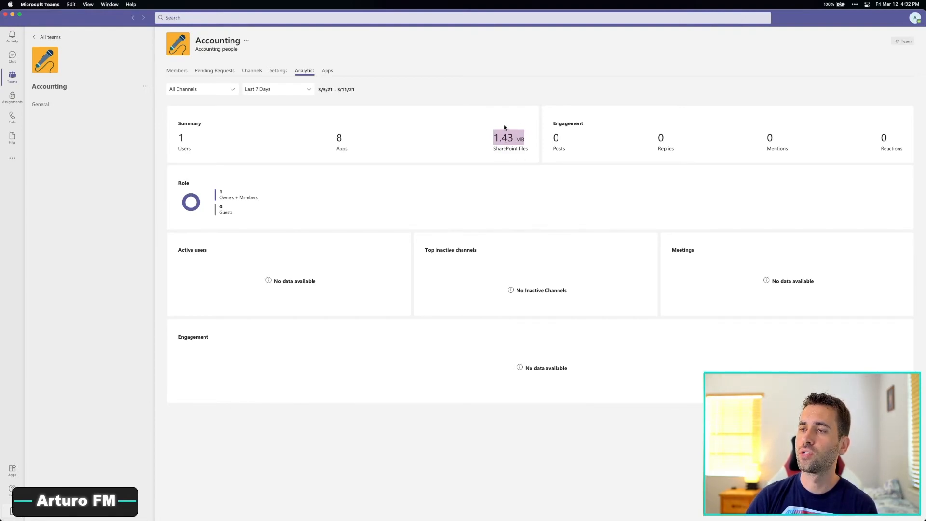
{"action": "left_click", "coordinate": [462, 133]}
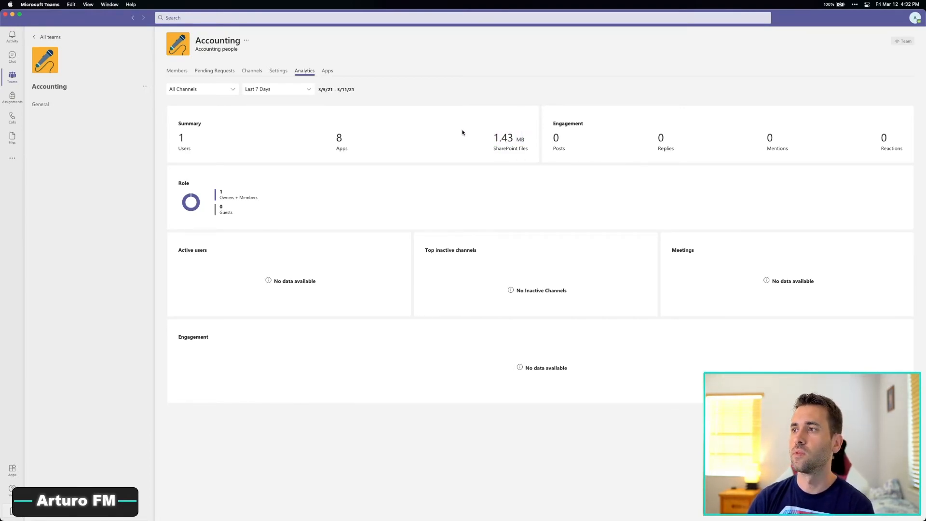
{"action": "left_click_drag", "start_coordinate": [554, 139], "coordinate": [766, 152]}
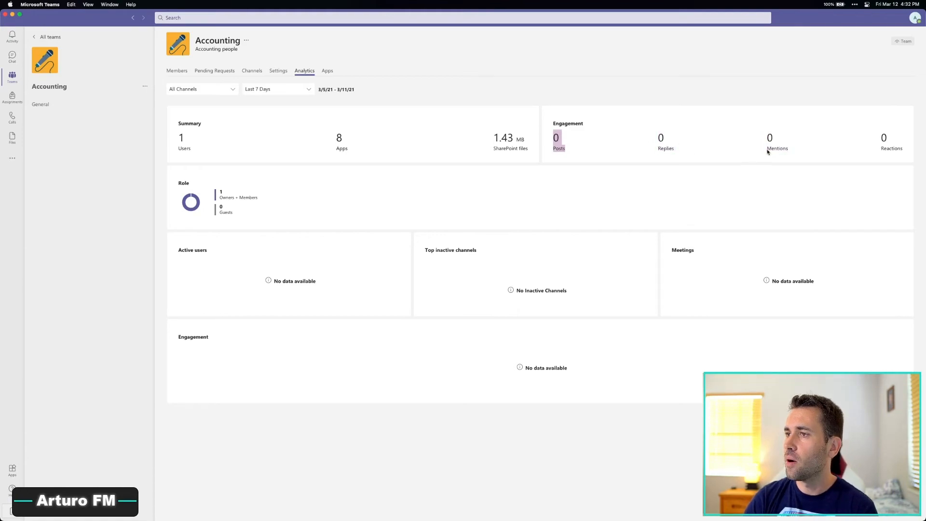
{"action": "left_click", "coordinate": [821, 149]}
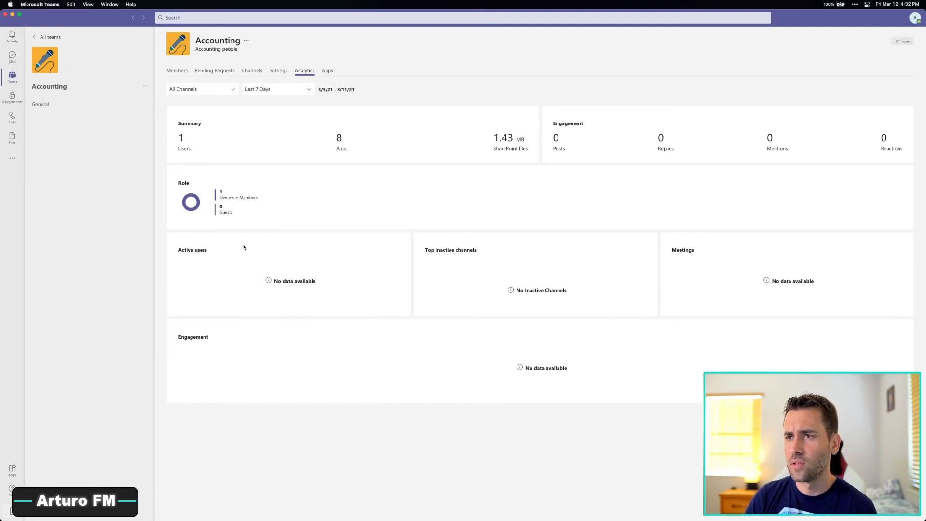
{"action": "left_click_drag", "start_coordinate": [427, 252], "coordinate": [483, 251]}
{"action": "left_click", "coordinate": [479, 280]}
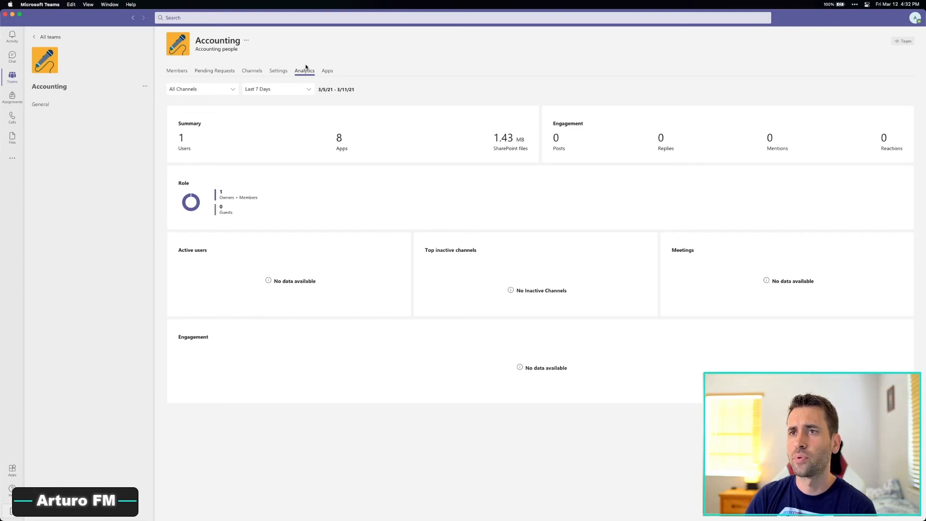